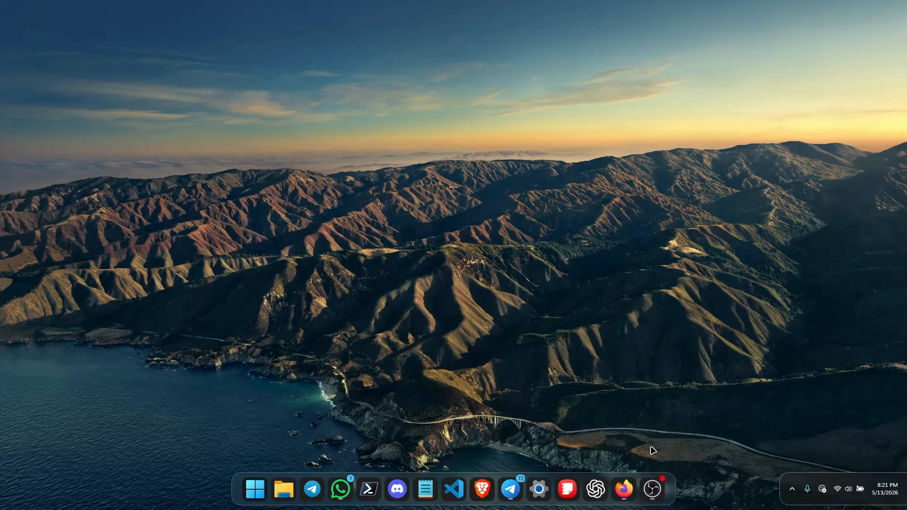
# - In Firefox, fork the SamFWDumper GitHub repository with all of its branches instead of only main
pyautogui.click(624, 488)
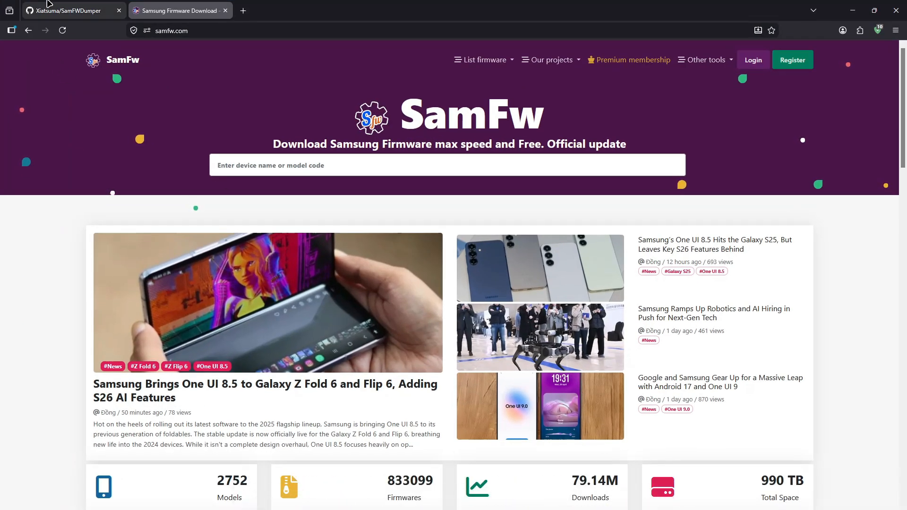
pyautogui.click(66, 10)
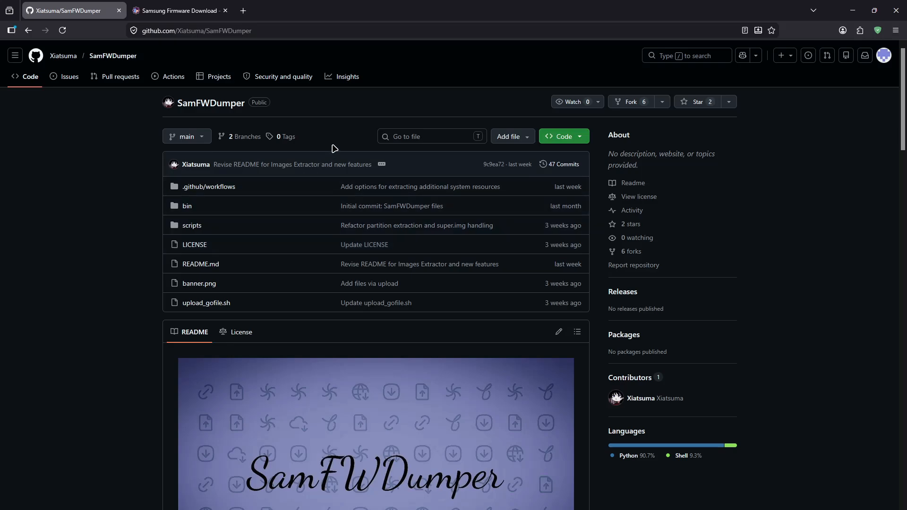
pyautogui.moveTo(311, 170)
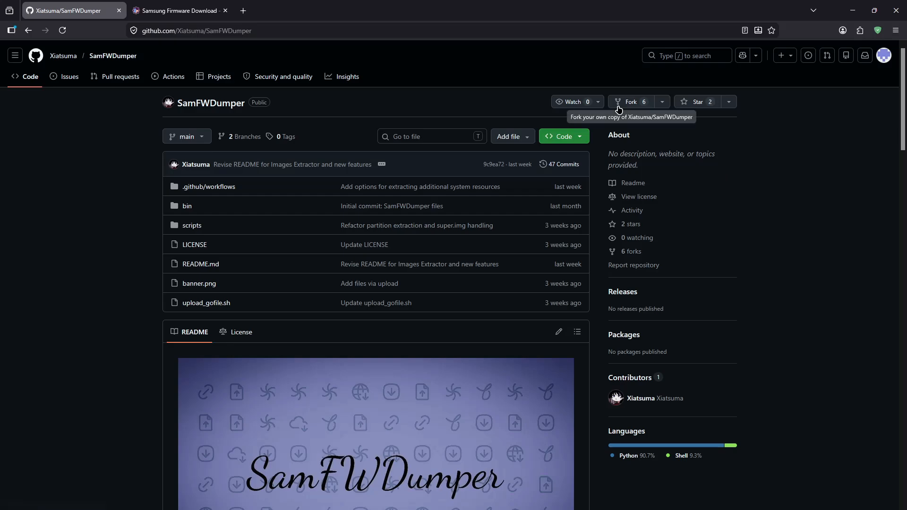
pyautogui.click(655, 104)
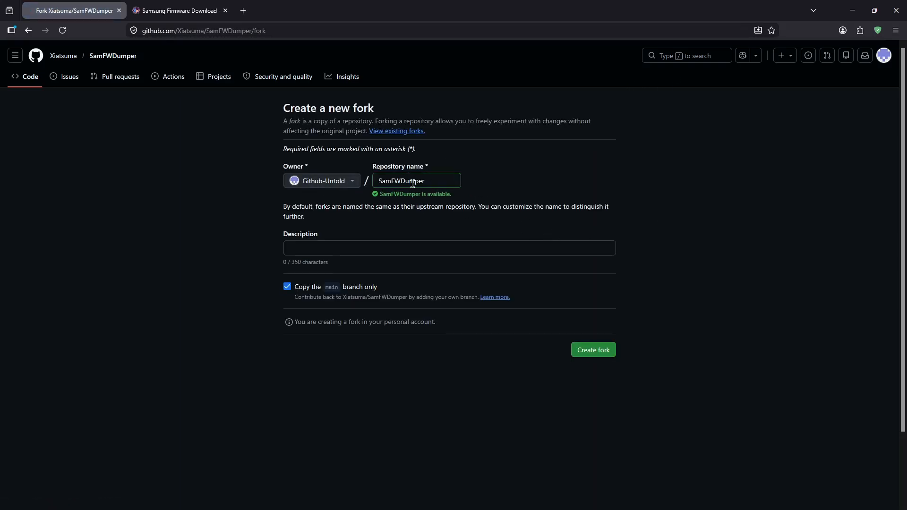
pyautogui.click(286, 288)
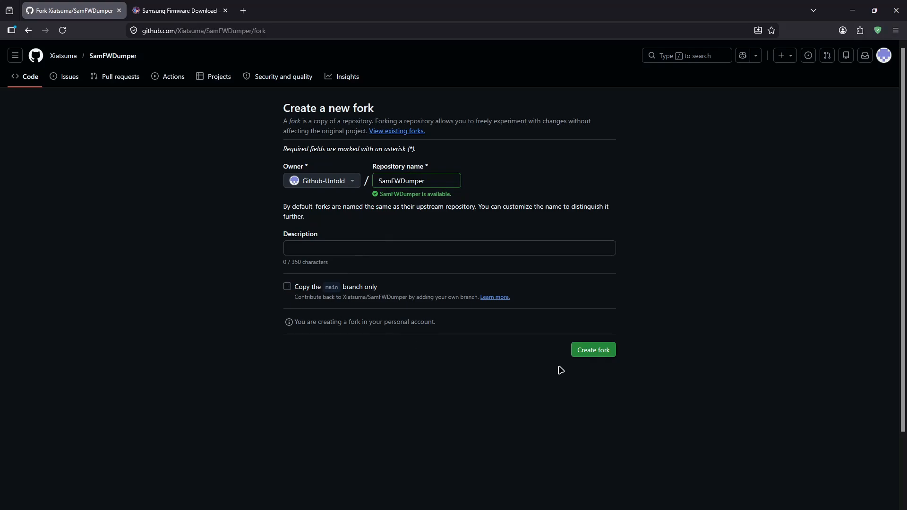
pyautogui.click(589, 354)
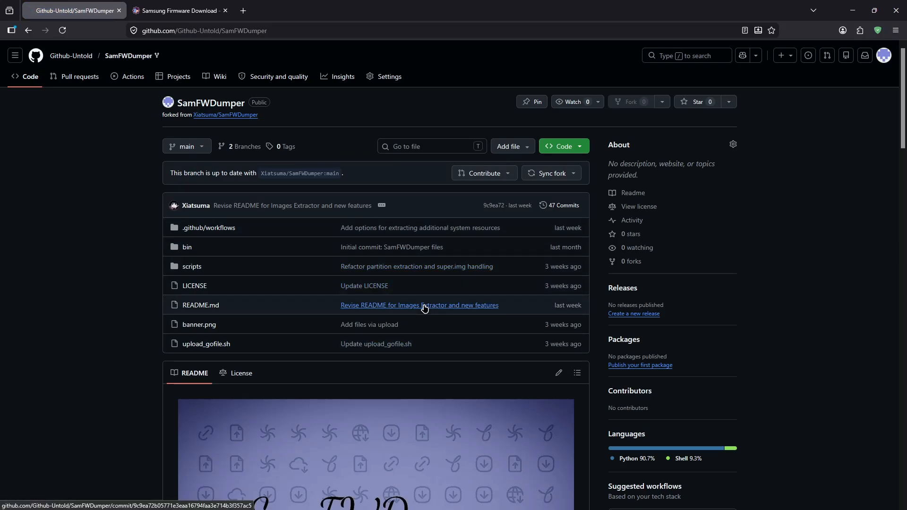
# - Enable the disabled Actions workflows on the forked repository and open the Images Extractor workflow
pyautogui.click(124, 78)
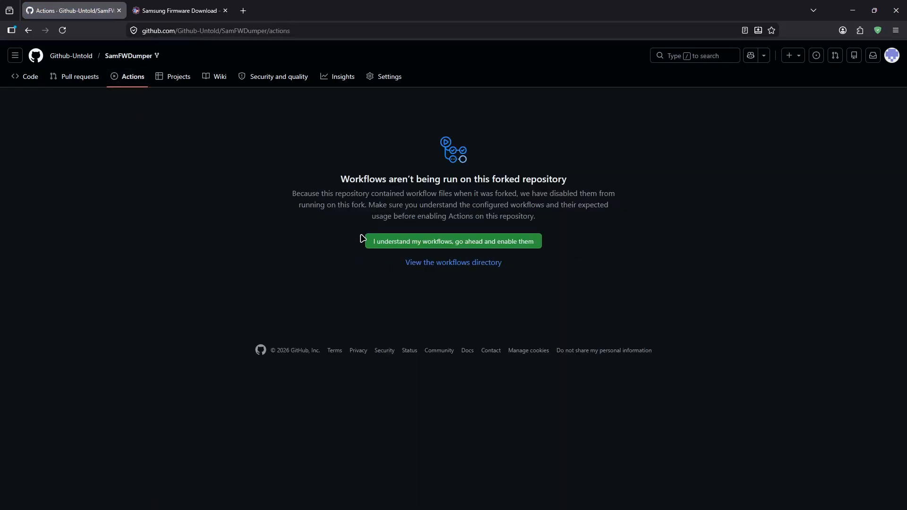
pyautogui.click(395, 241)
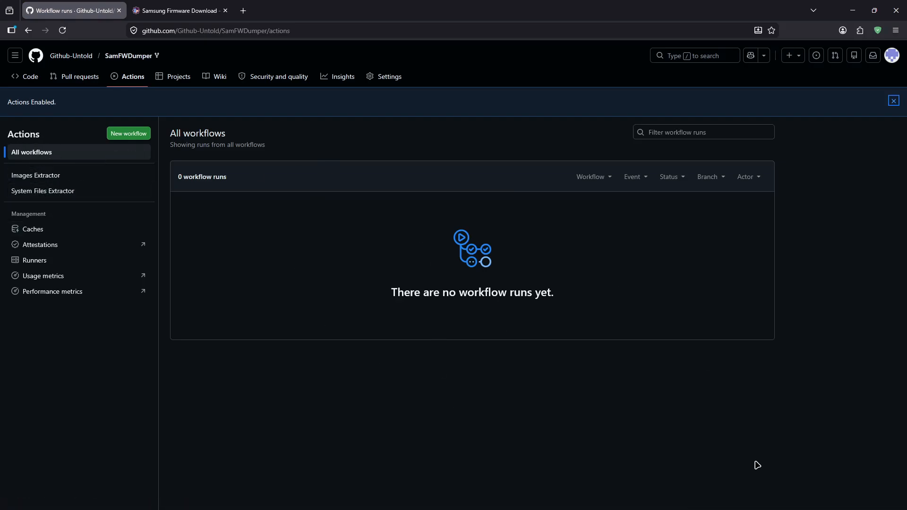
pyautogui.click(45, 175)
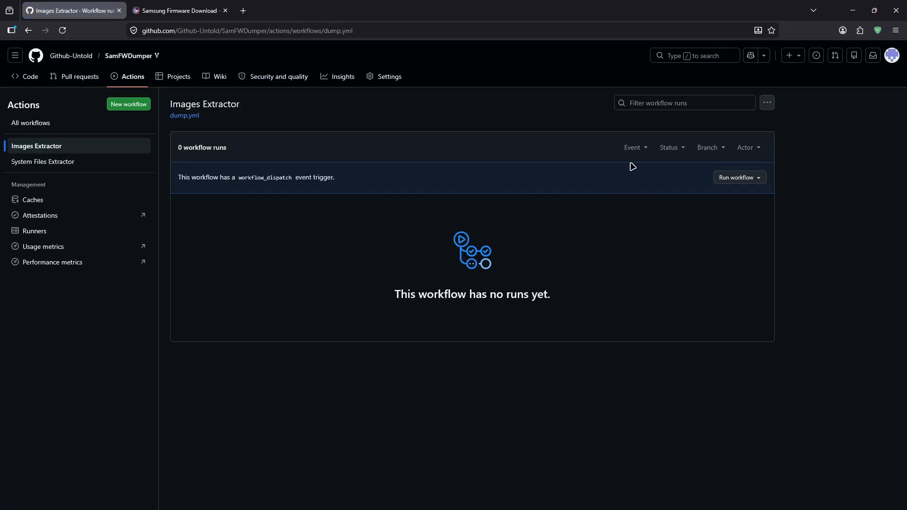
# - Review the Images Extractor run options, from the SamFW direct download link field through the list of extractable images
pyautogui.click(737, 181)
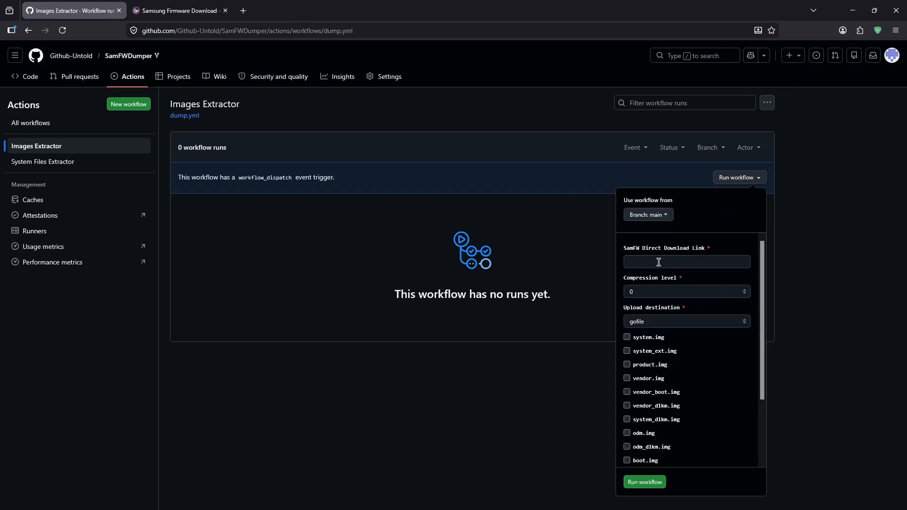
pyautogui.moveTo(624, 249); pyautogui.dragTo(706, 246)
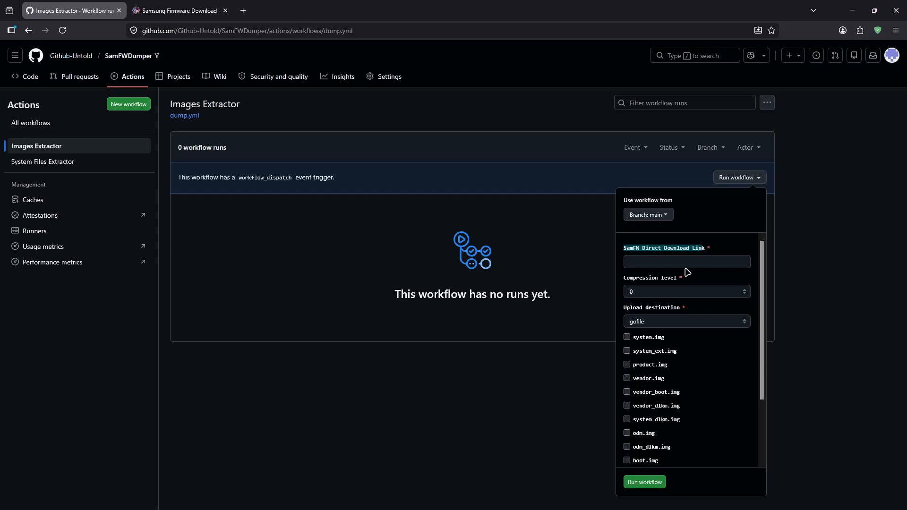
pyautogui.scroll(-3, 691, 385)
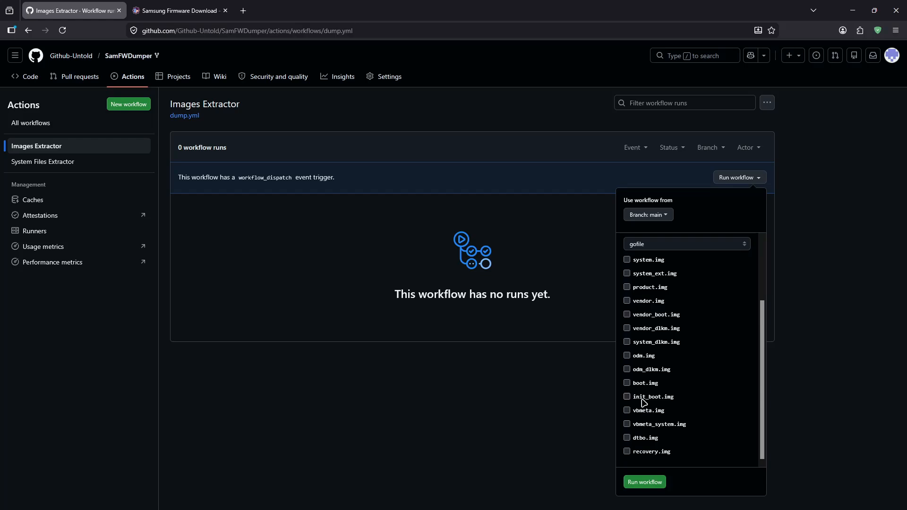
# - Review all run options of the System Files Extractor workflow and return to the Images Extractor workflow
pyautogui.click(44, 169)
pyautogui.click(44, 168)
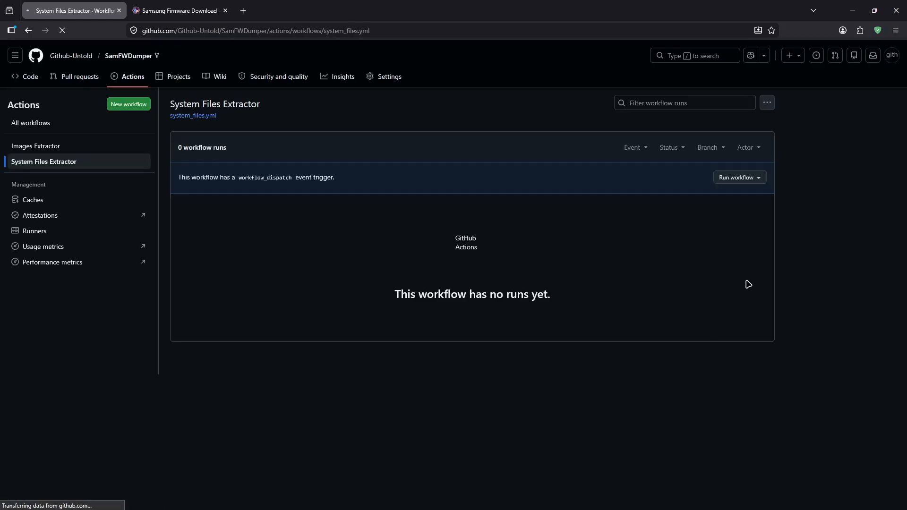
pyautogui.click(742, 178)
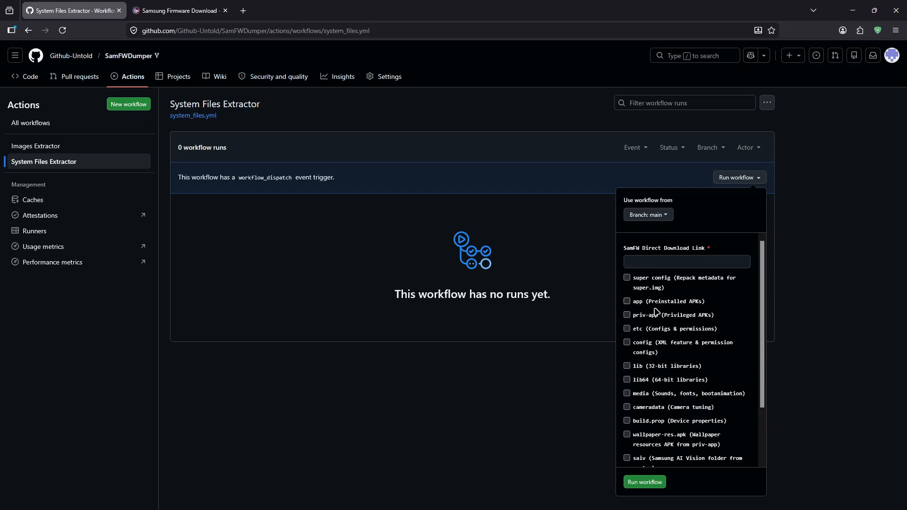
pyautogui.scroll(-1, 682, 344)
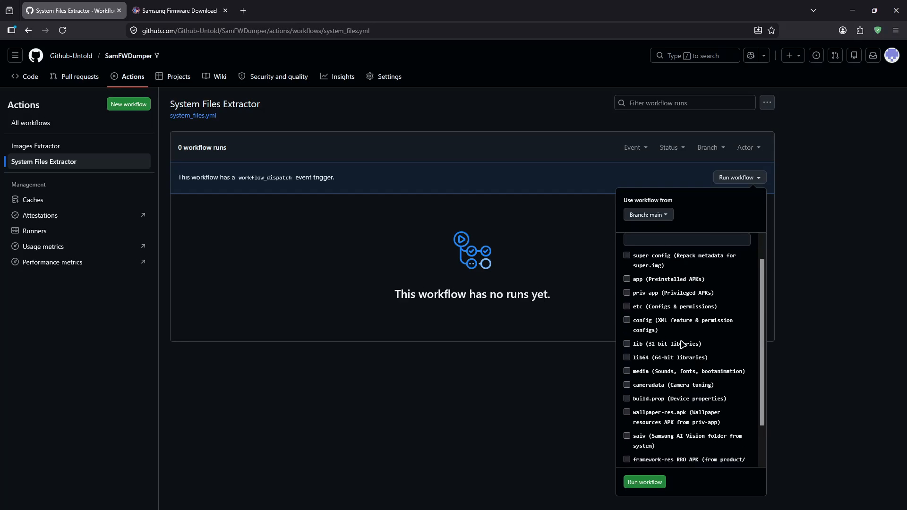
pyautogui.scroll(-2, 682, 344)
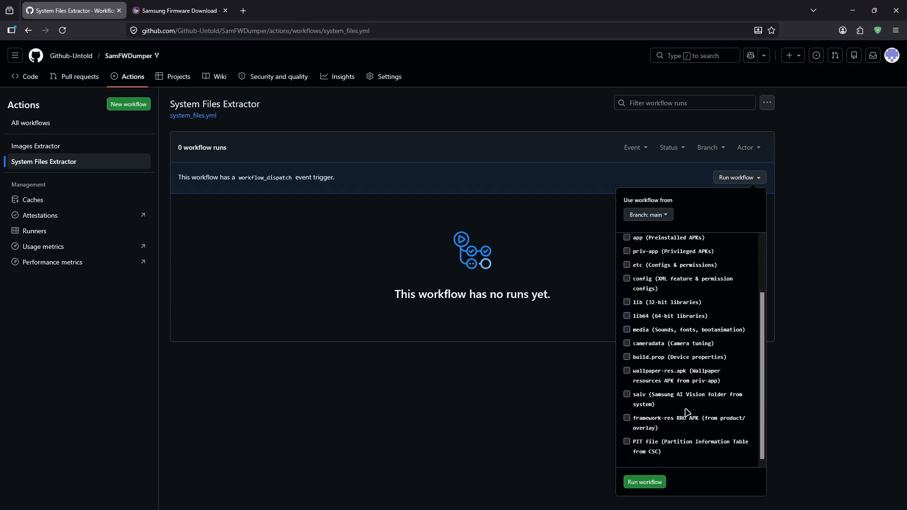
pyautogui.scroll(3, 690, 312)
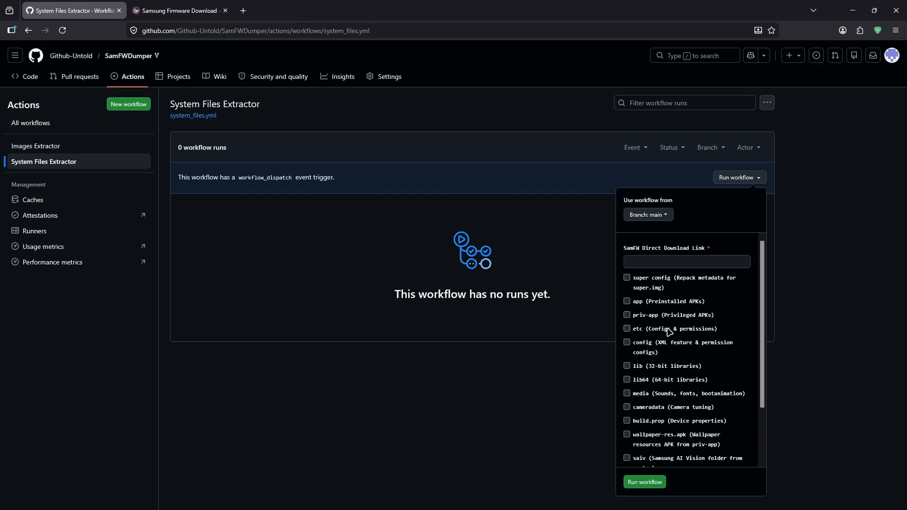
pyautogui.click(47, 156)
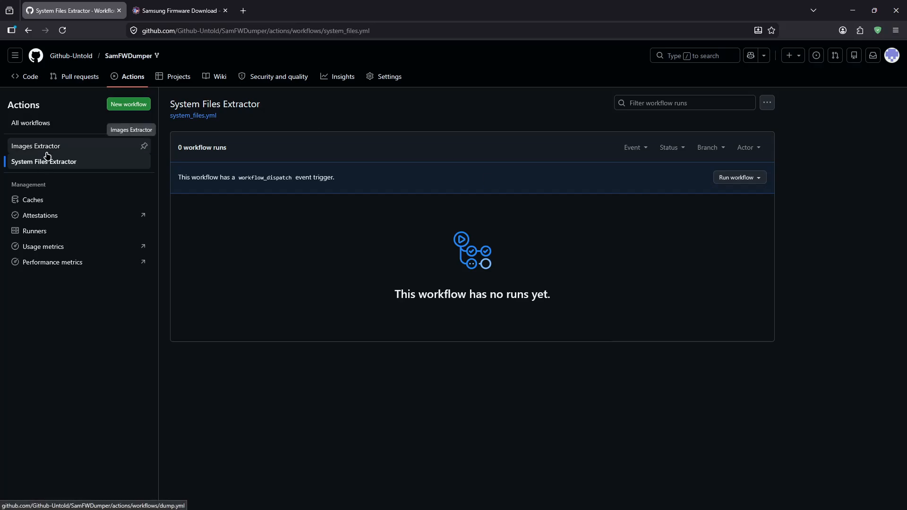
pyautogui.click(48, 150)
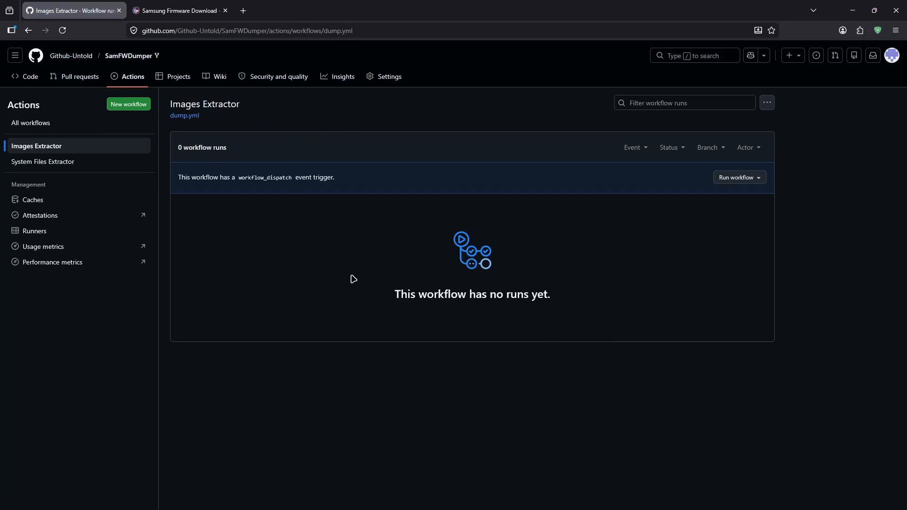
# - Search SamFw for model A346E and open the SM-A346E / Galaxy A34 5G firmware page
pyautogui.click(180, 10)
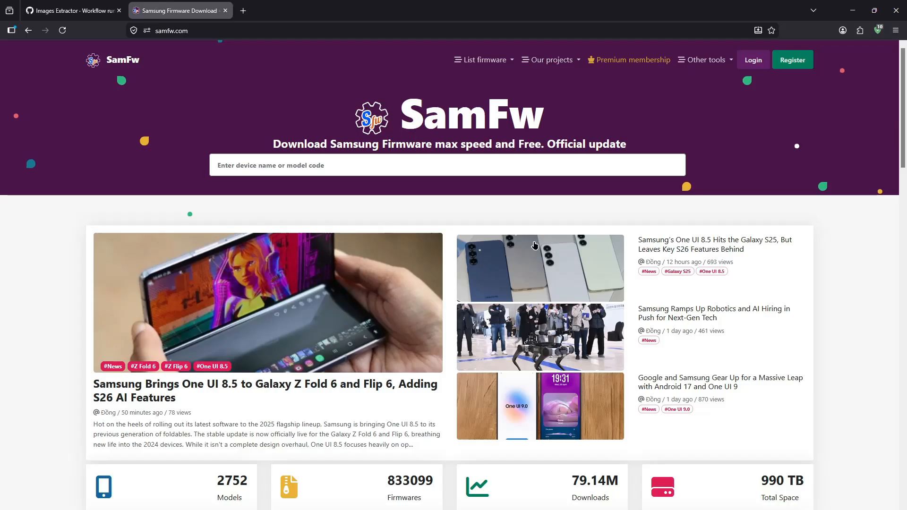
pyautogui.click(415, 166)
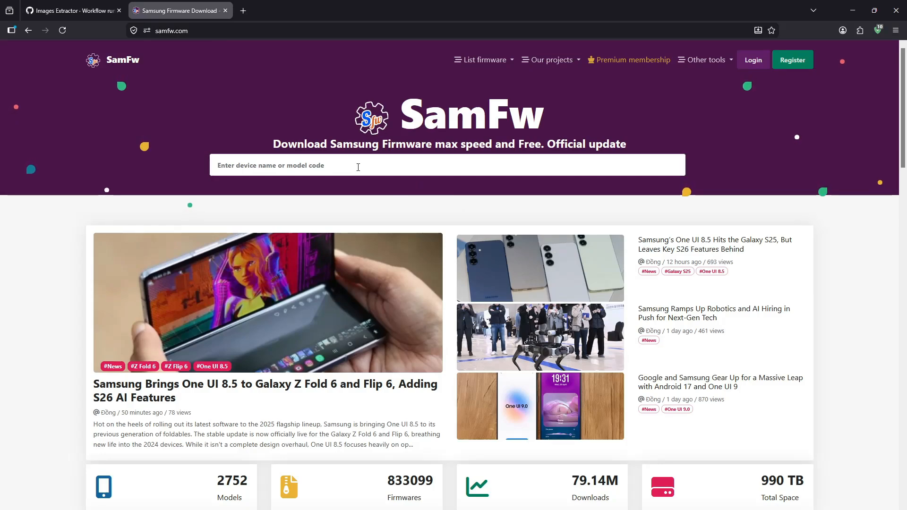
pyautogui.press('capslock')
pyautogui.write('A34')
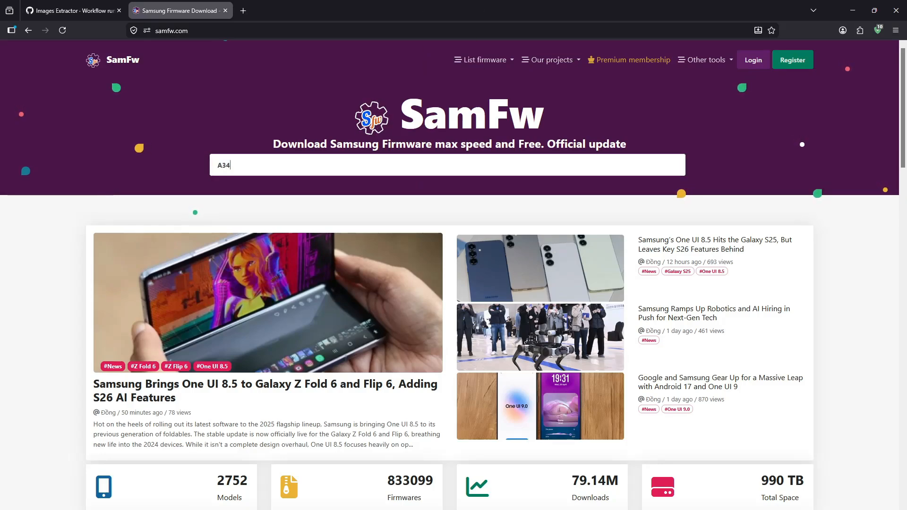
pyautogui.write('6E')
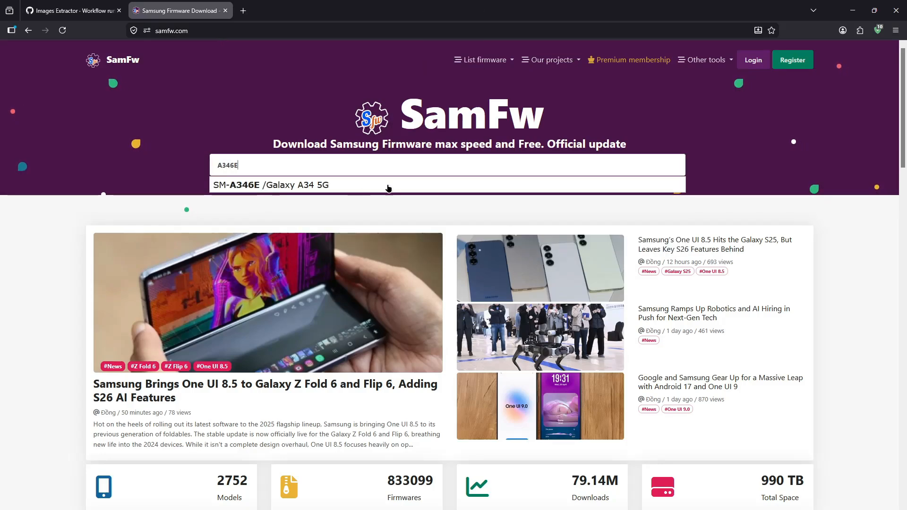
pyautogui.click(354, 184)
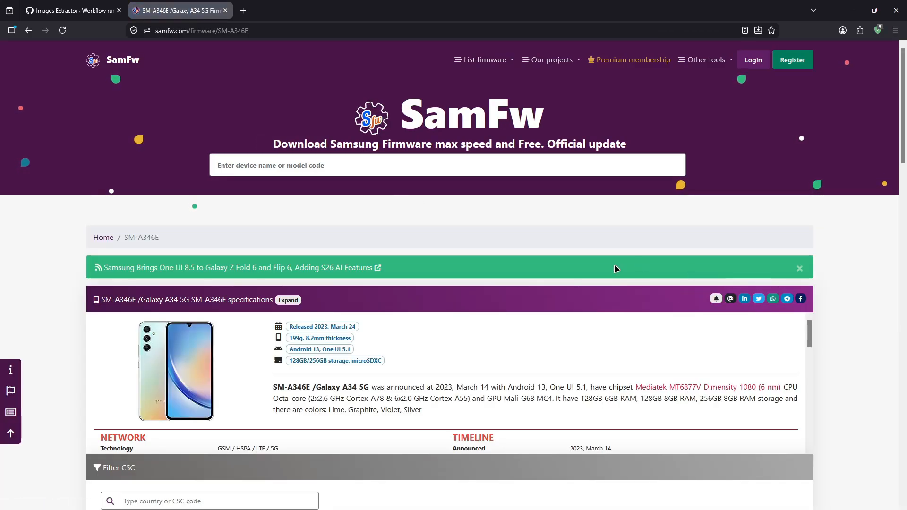
# - Filter the Galaxy A34 5G firmware list by the India (INS) region code
pyautogui.scroll(-3, 614, 265)
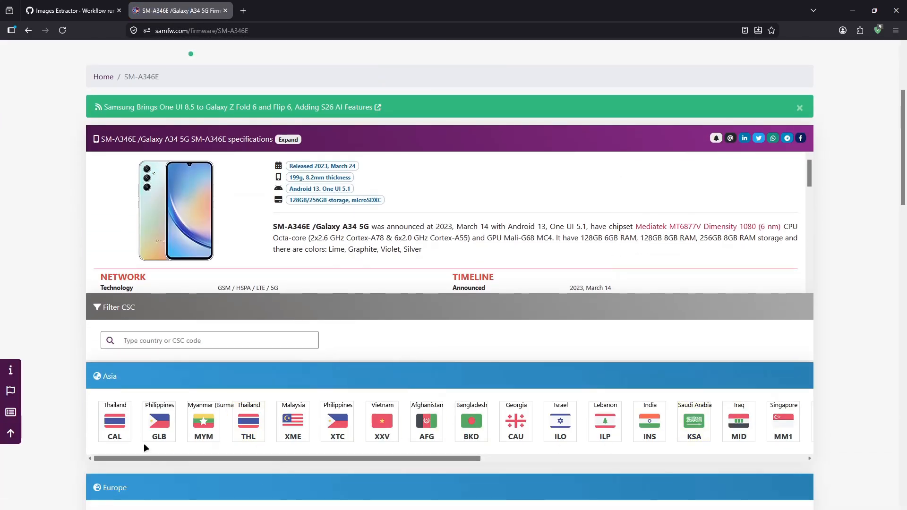
pyautogui.scroll(-3, 260, 419)
pyautogui.moveTo(358, 299); pyautogui.dragTo(500, 298)
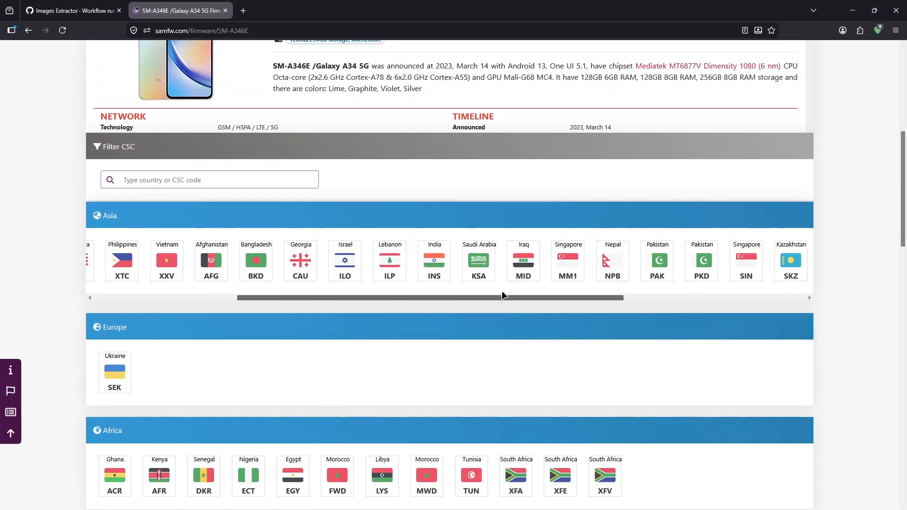
pyautogui.click(431, 267)
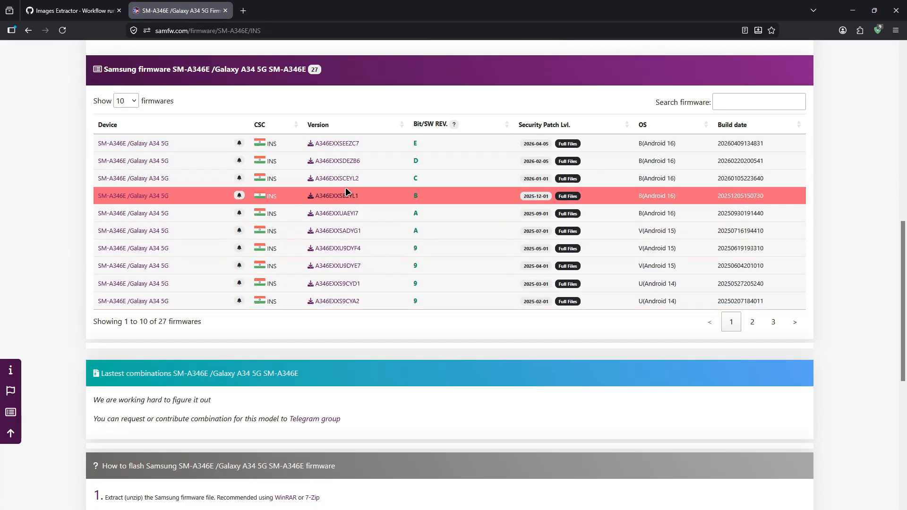
# - Open the A346EXXSEEZC7 firmware for Android 16 and request its download link from the SamFw server
pyautogui.click(339, 144)
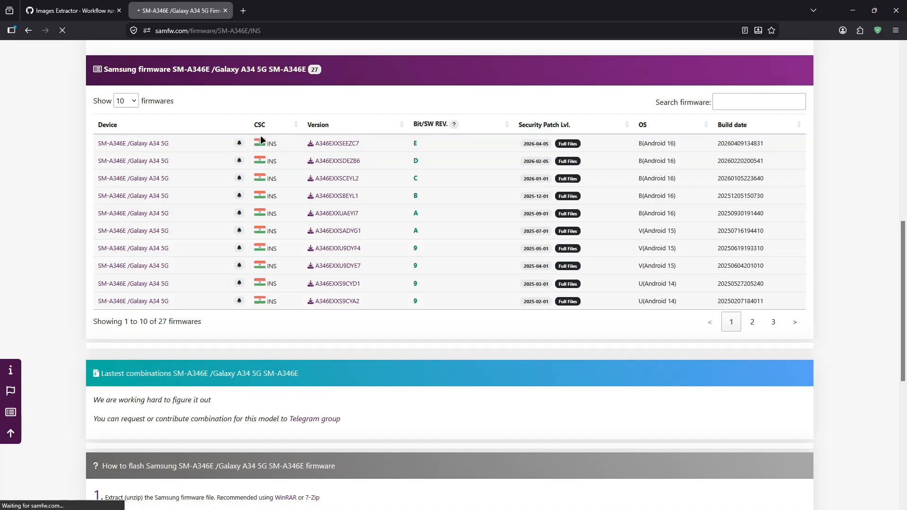
pyautogui.scroll(-6, 472, 248)
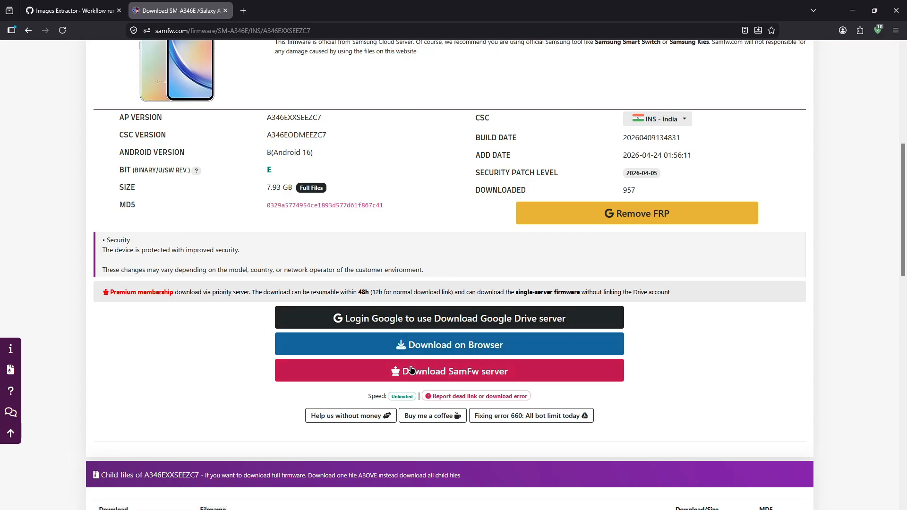
pyautogui.click(469, 374)
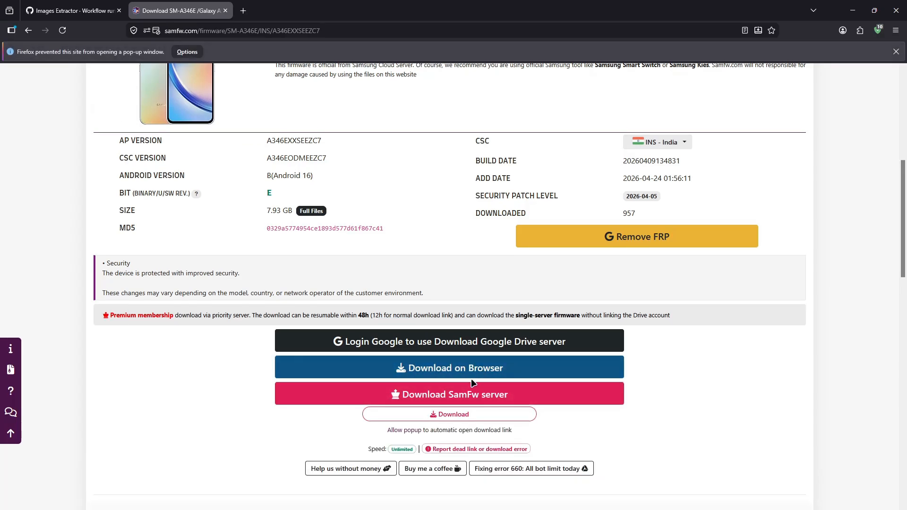
pyautogui.click(450, 418)
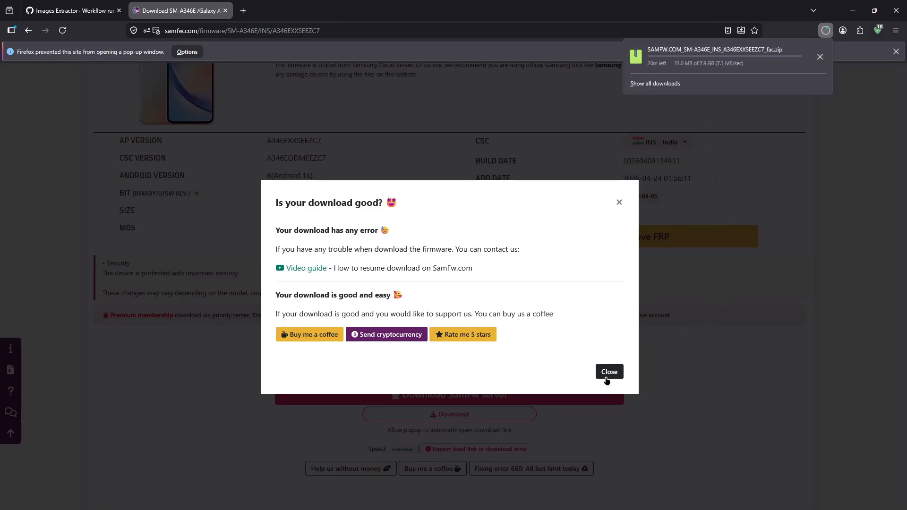
pyautogui.click(607, 374)
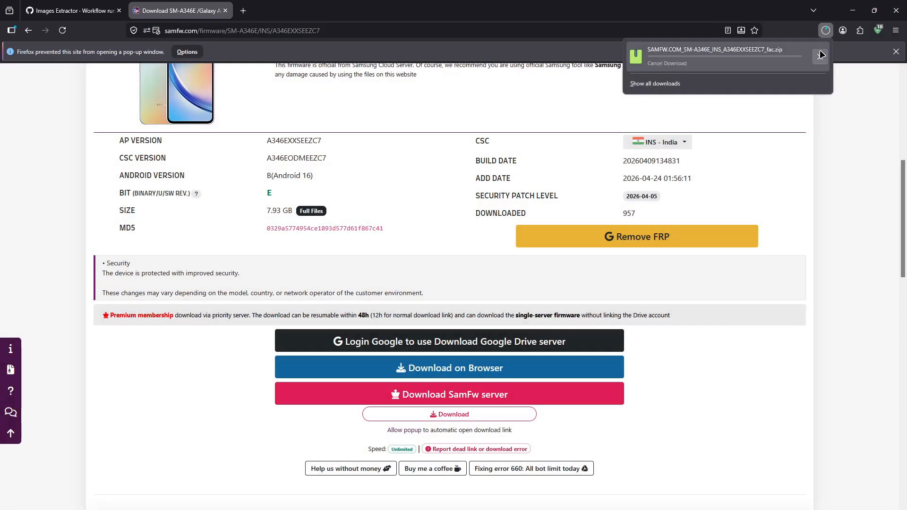
pyautogui.click(820, 55)
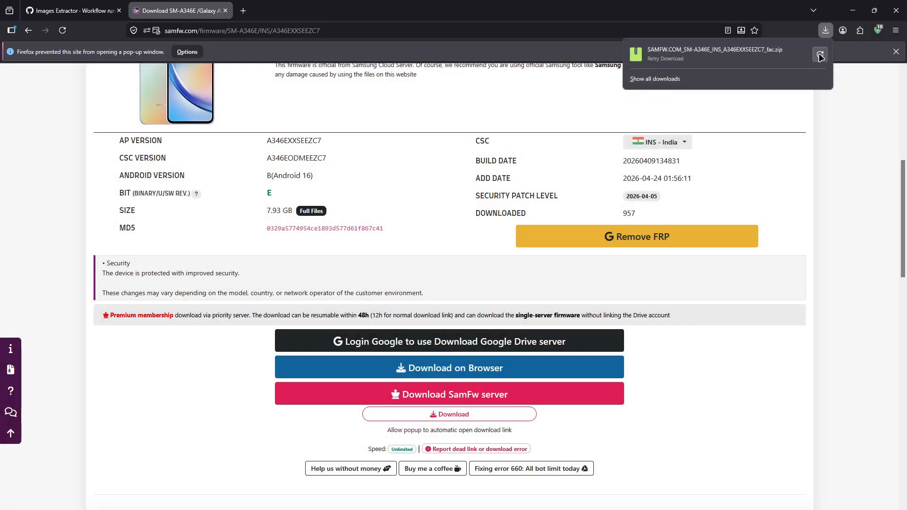
# - Copy the direct download link generated for the A346EXXSEEZC7 firmware
pyautogui.rightClick(450, 415)
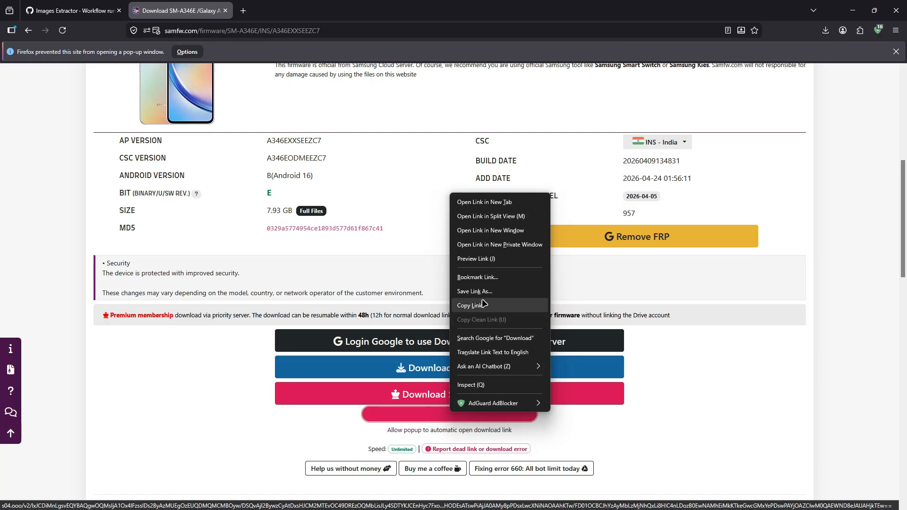
pyautogui.click(481, 306)
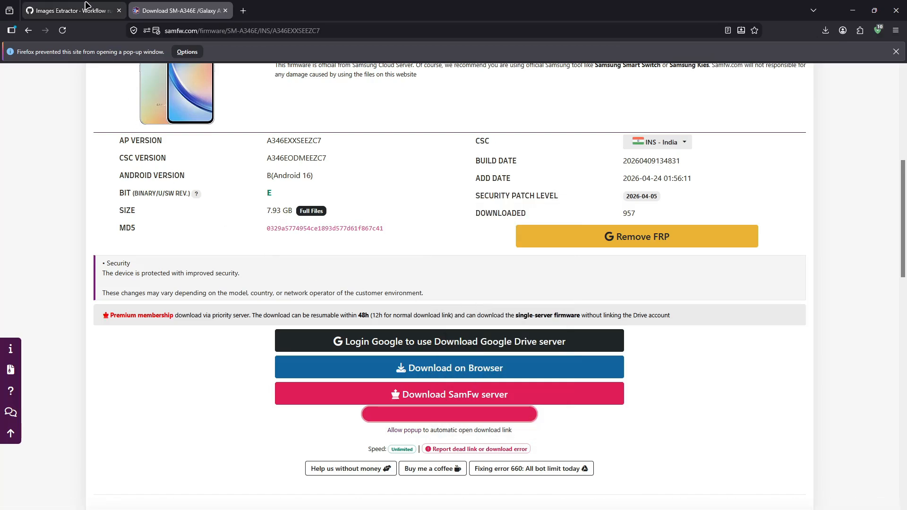
# - Return to the GitHub fork, open the Images Extractor run form and paste the copied link as the SamFW direct download link
pyautogui.click(73, 10)
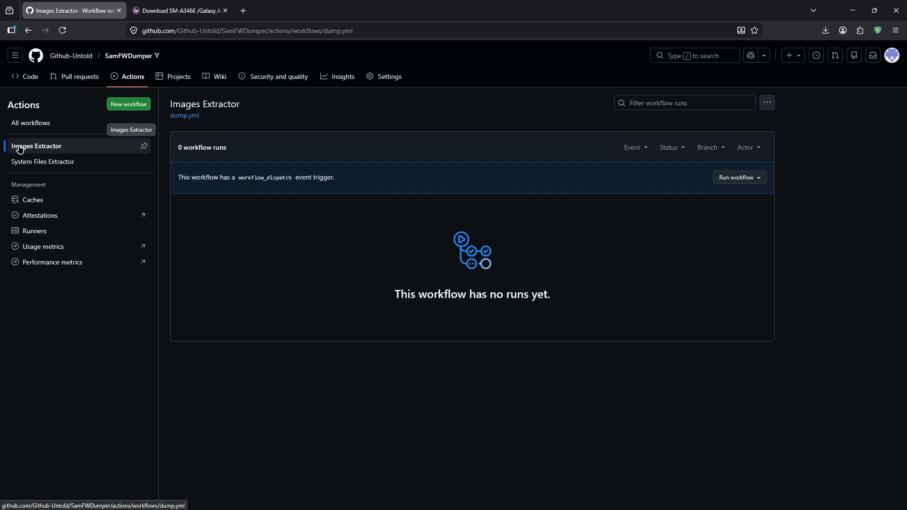
pyautogui.click(728, 177)
pyautogui.click(642, 258)
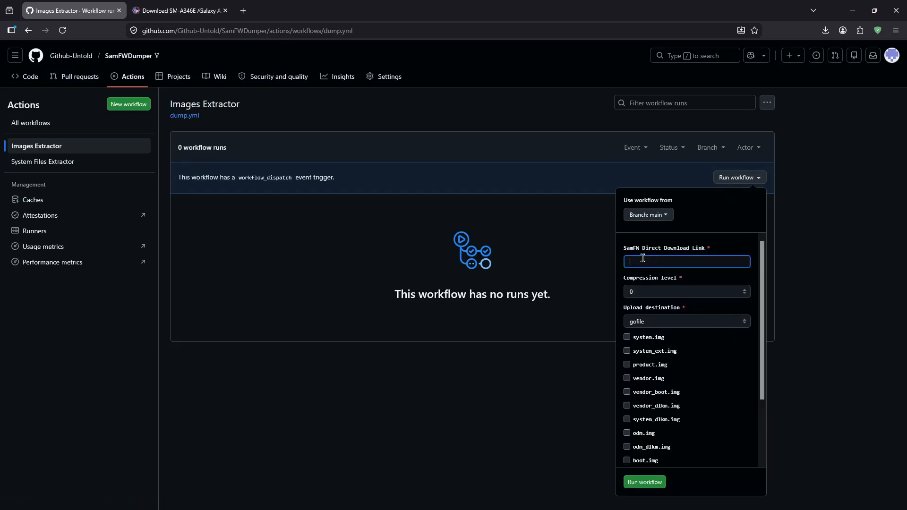
pyautogui.hotkey('ctrl', 'v')
# - Set the workflow's compression level to 0
pyautogui.click(683, 292)
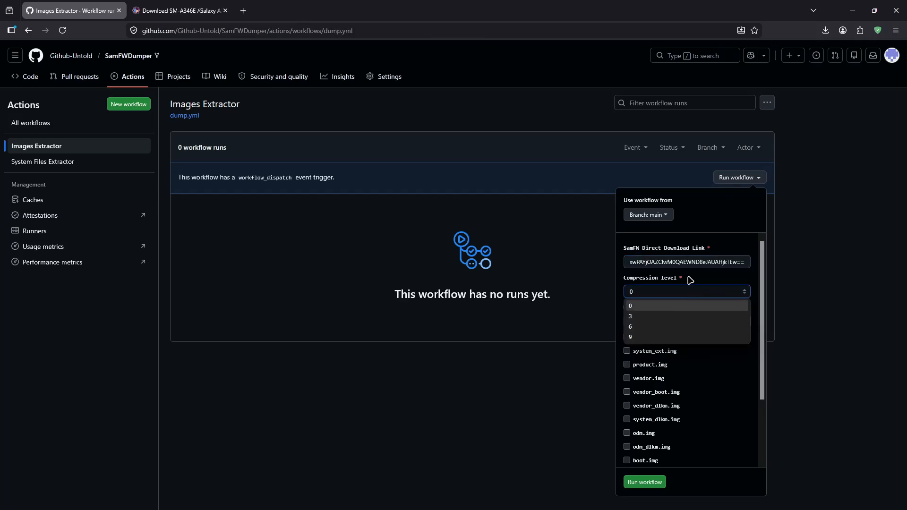
pyautogui.click(634, 306)
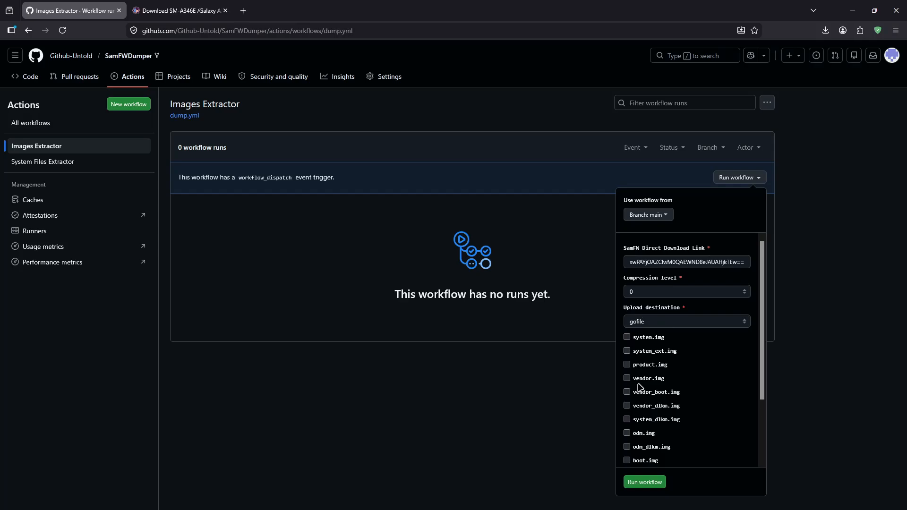
pyautogui.click(708, 298)
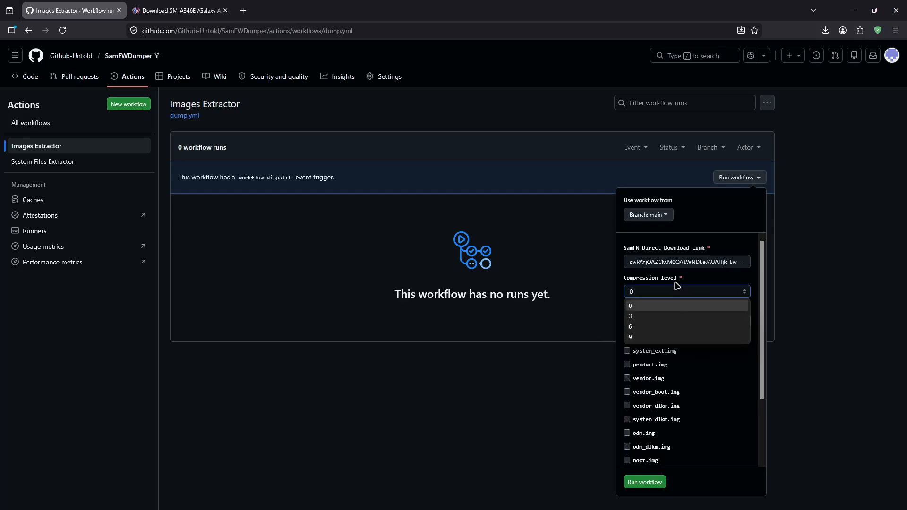
pyautogui.click(698, 282)
# - Select boot.img, init_boot.img and recovery.img as the images to extract
pyautogui.scroll(-2, 693, 406)
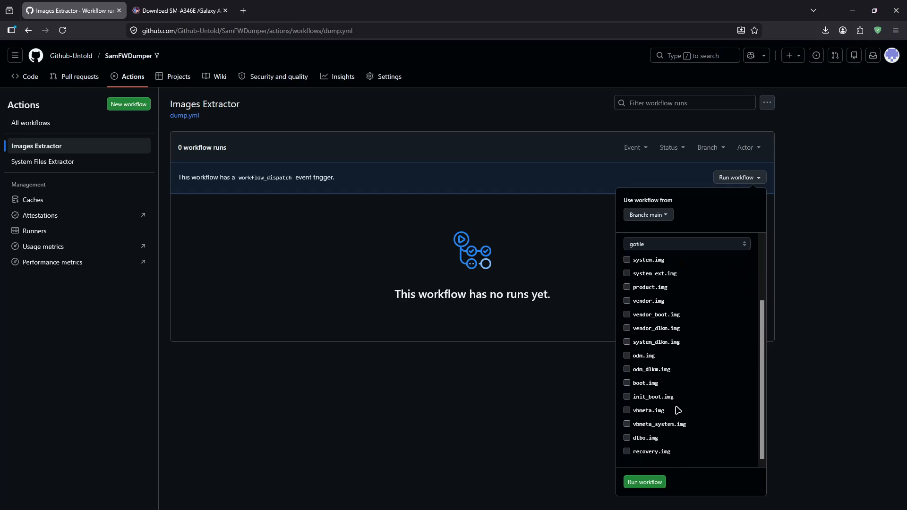
pyautogui.click(627, 383)
pyautogui.click(627, 397)
pyautogui.click(627, 451)
# - Set the upload destination to github releases and run the Images Extractor workflow
pyautogui.scroll(2, 672, 399)
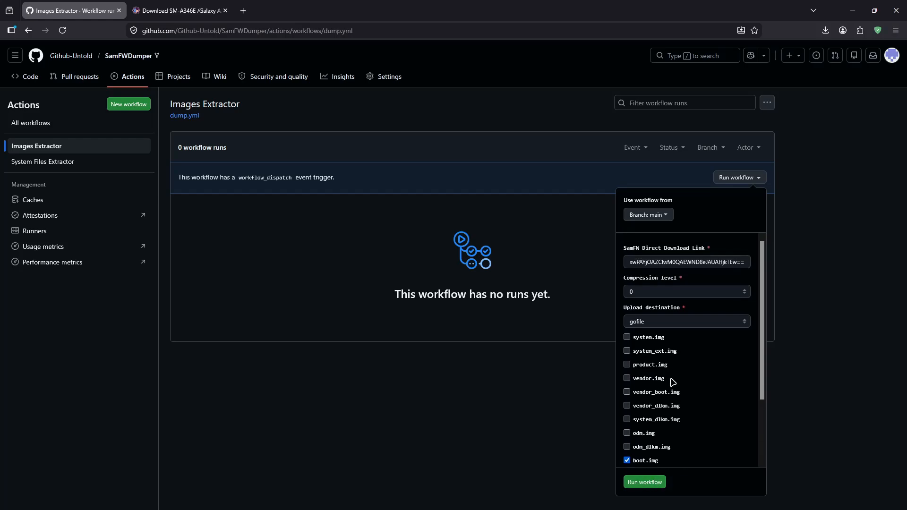
pyautogui.click(653, 322)
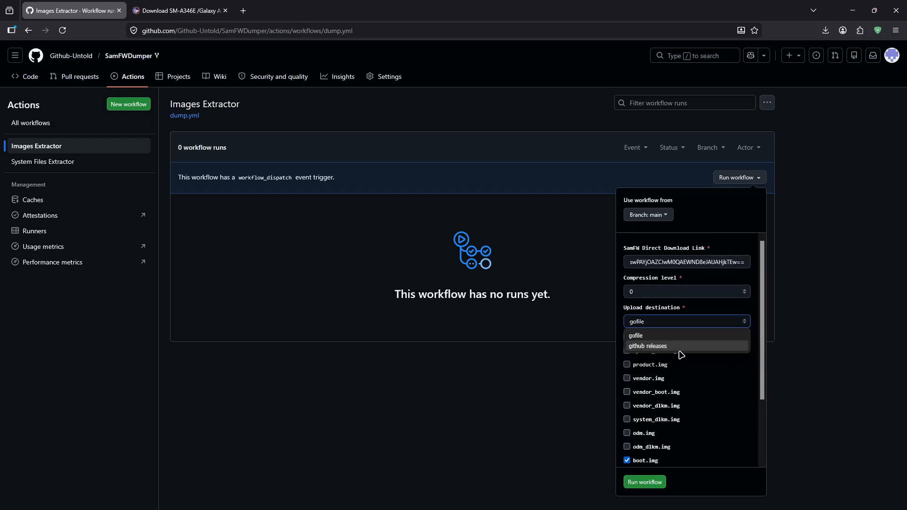
pyautogui.click(650, 347)
pyautogui.click(653, 322)
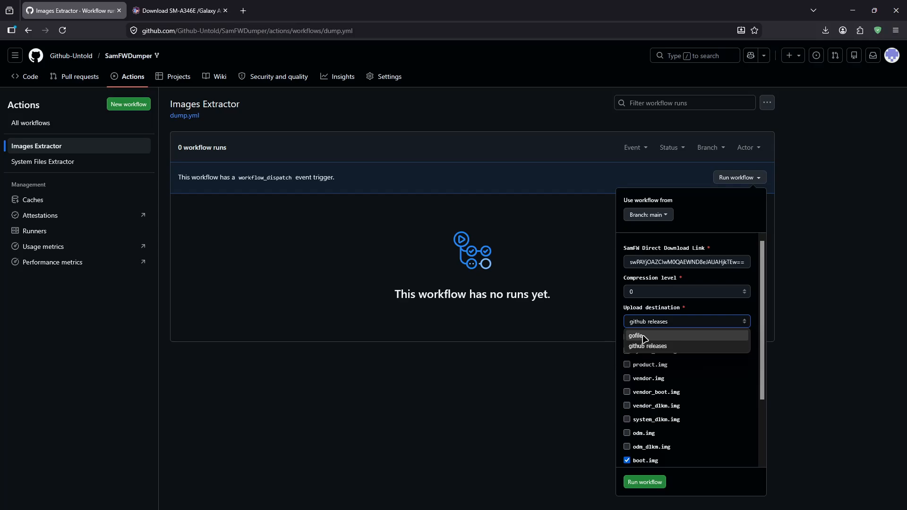
pyautogui.click(665, 348)
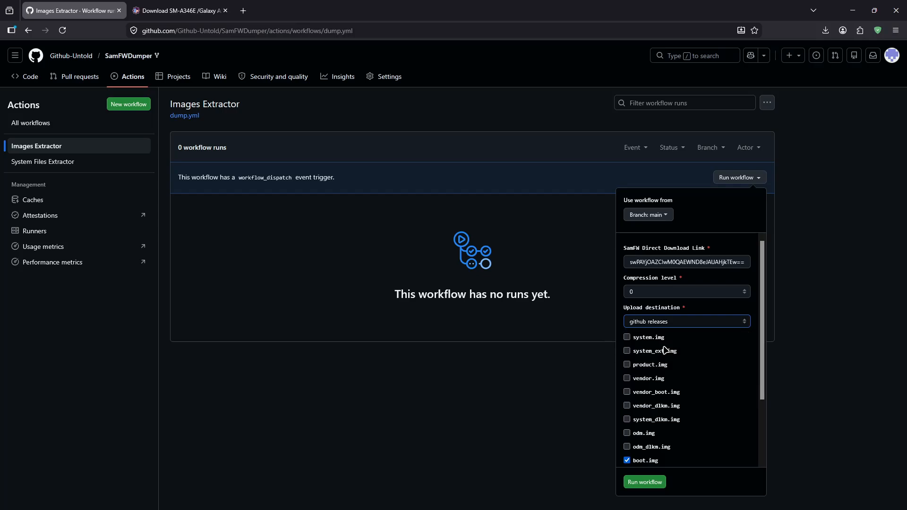
pyautogui.scroll(-3, 725, 348)
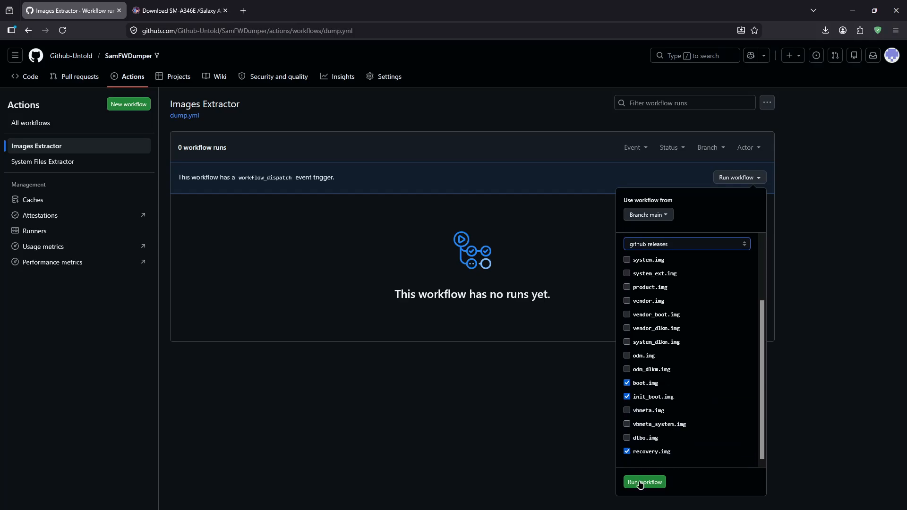
pyautogui.click(652, 483)
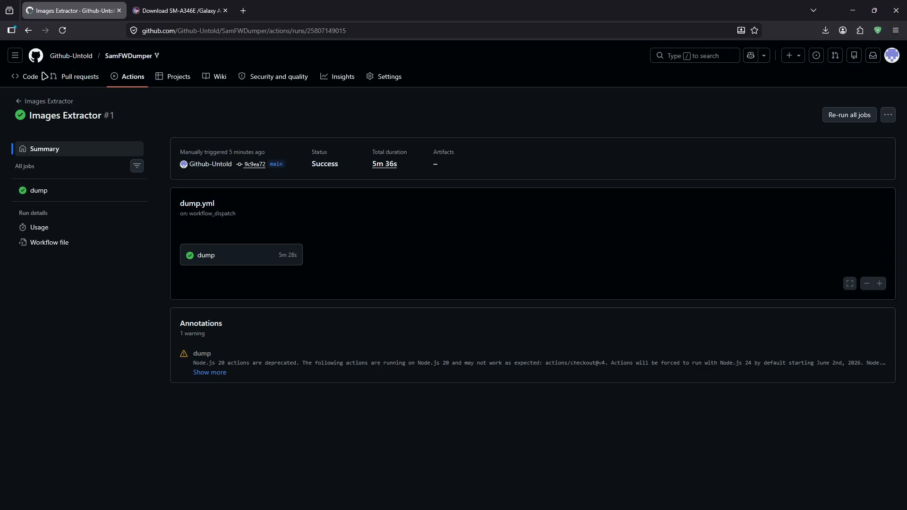
# - Open the Releases page of the SamFWDumper fork to view the extracted image files
pyautogui.click(17, 80)
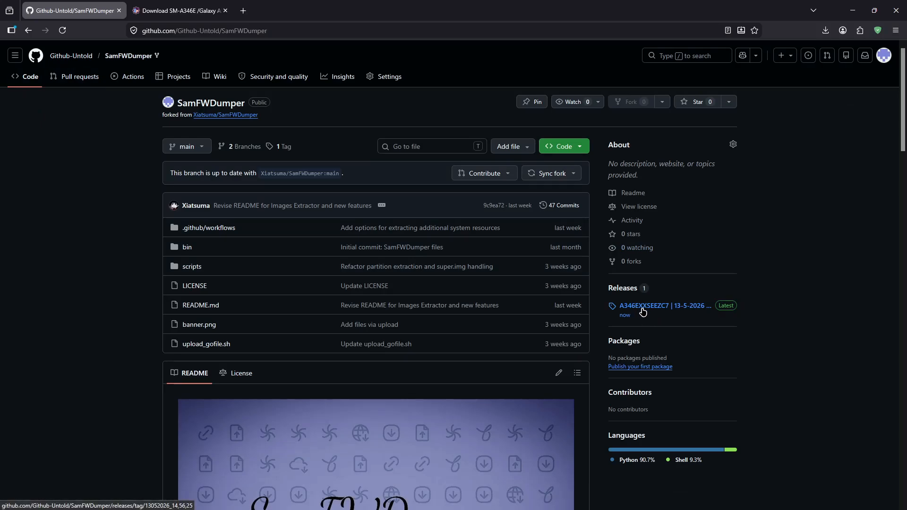
pyautogui.click(626, 287)
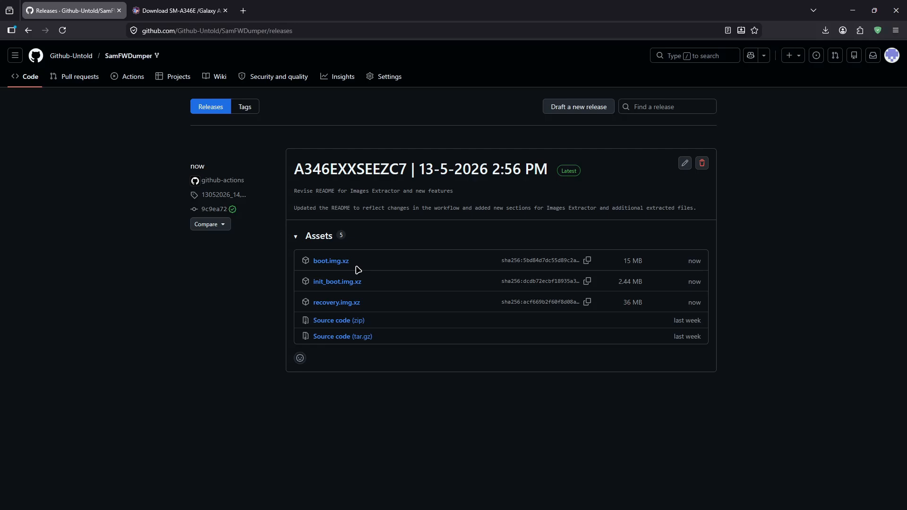
# - Start downloading boot.img.xz from the A346EXXSEEZC7 release and cancel the download
pyautogui.click(336, 262)
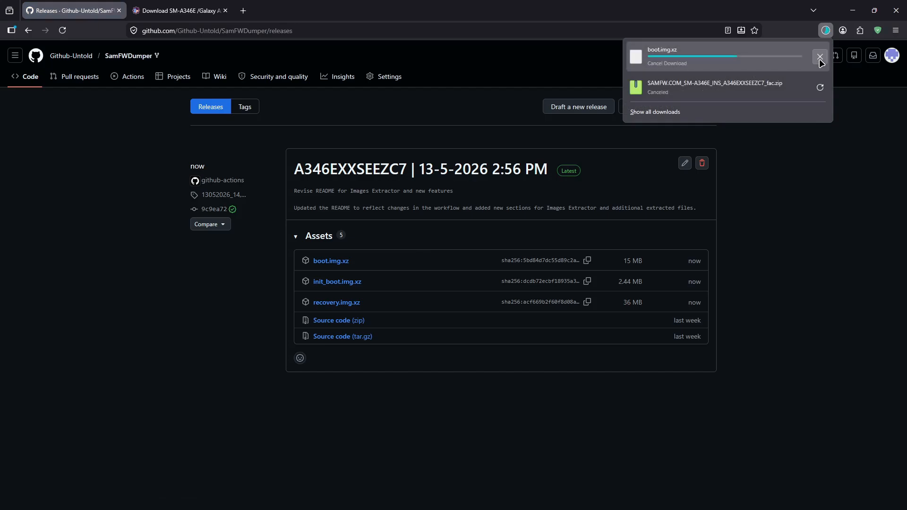
pyautogui.click(820, 56)
pyautogui.click(776, 258)
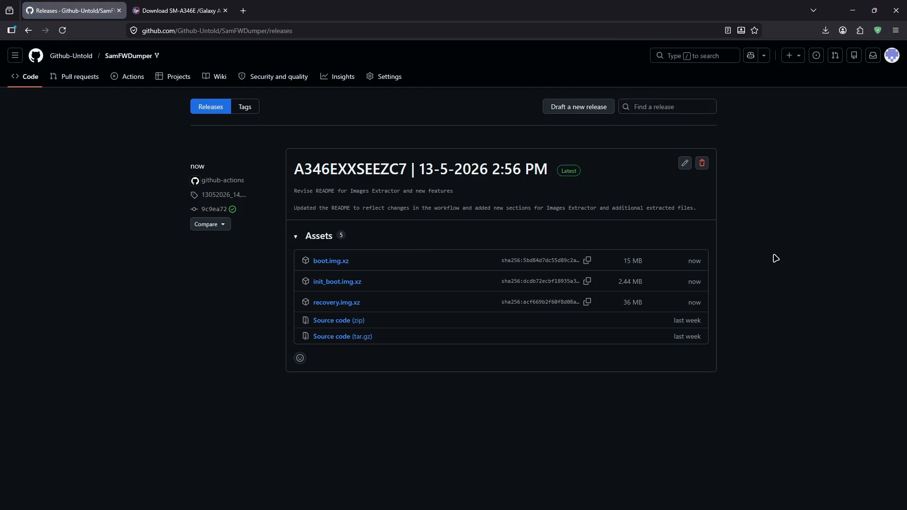